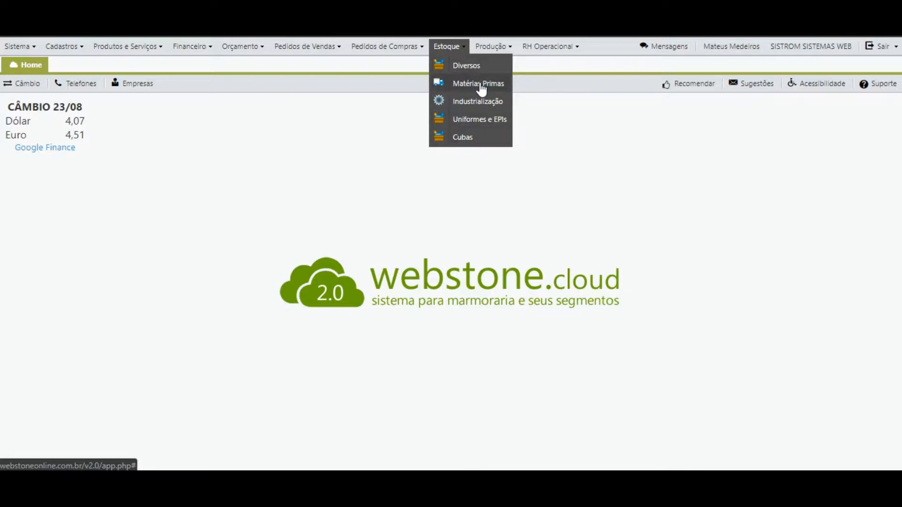
# - Open the Diversos stock management
pyautogui.click(459, 70)
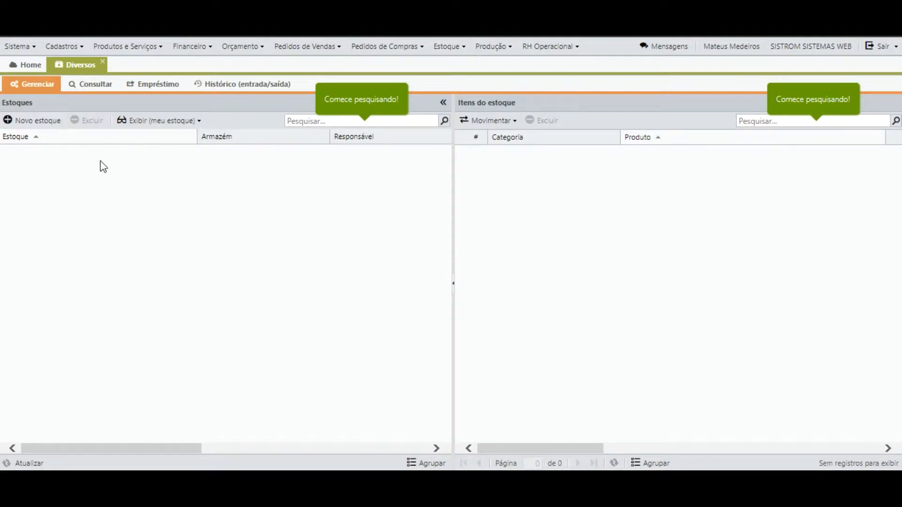
pyautogui.click(44, 124)
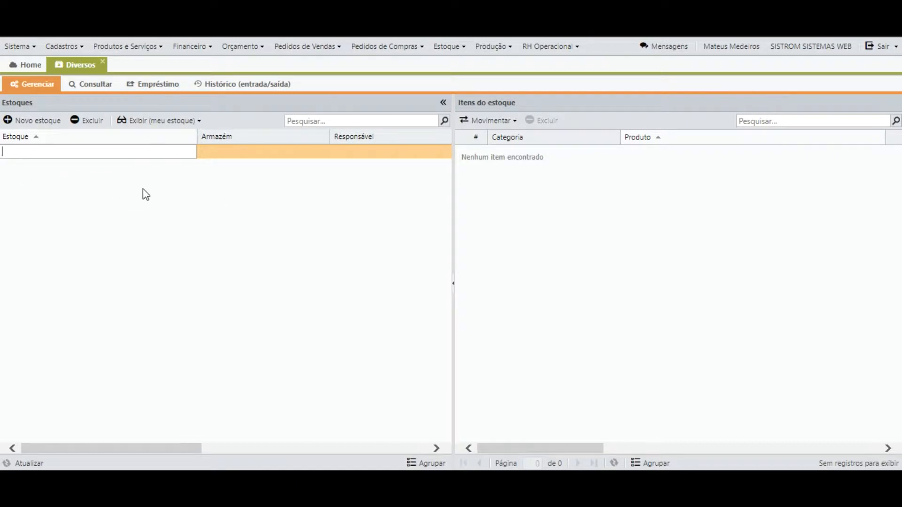
pyautogui.click(183, 260)
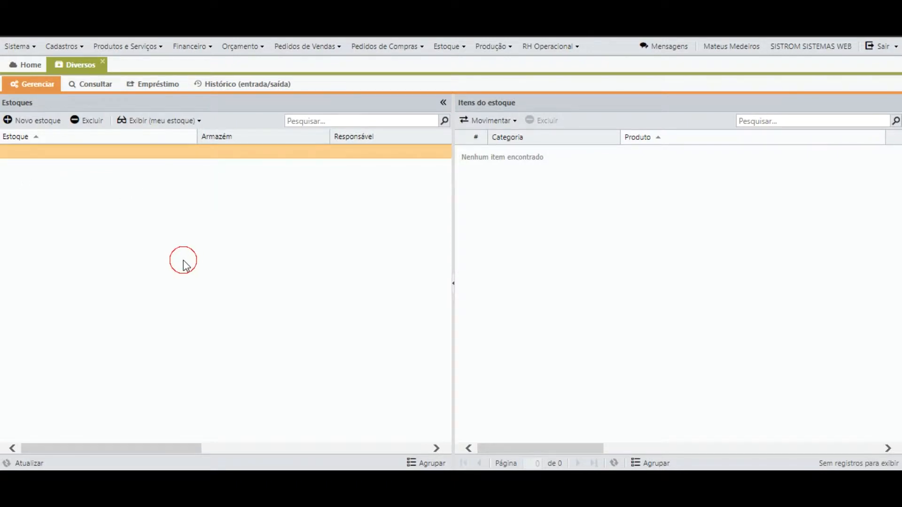
pyautogui.click(35, 463)
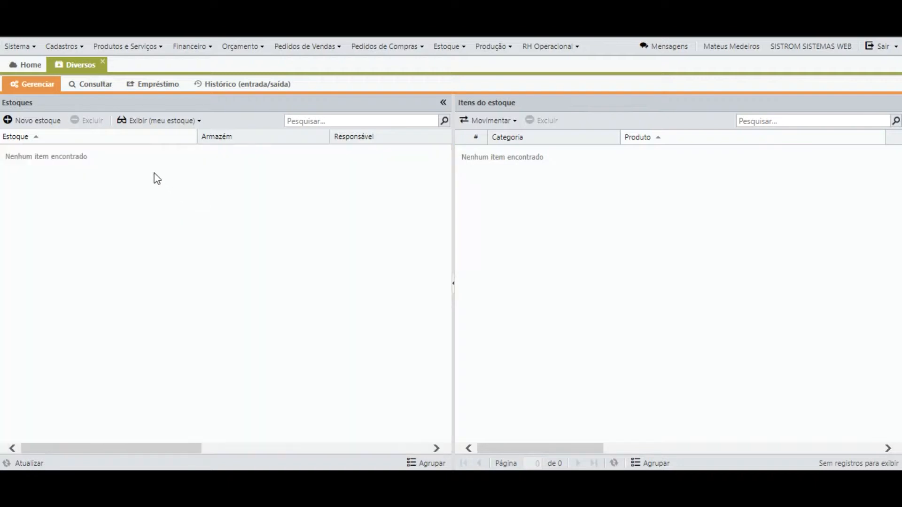
# - Show all stocks instead of only the own ones and list the items of the INSUMOS stock
pyautogui.click(192, 122)
pyautogui.click(152, 141)
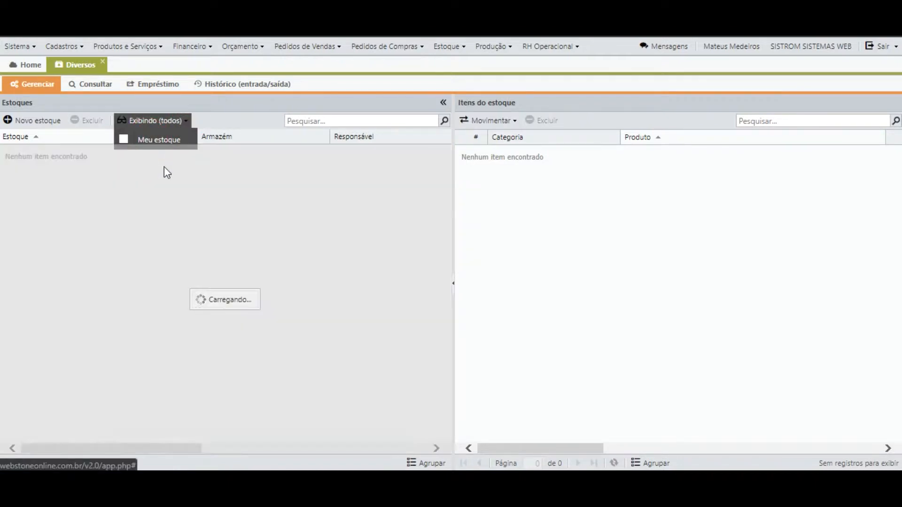
pyautogui.click(65, 153)
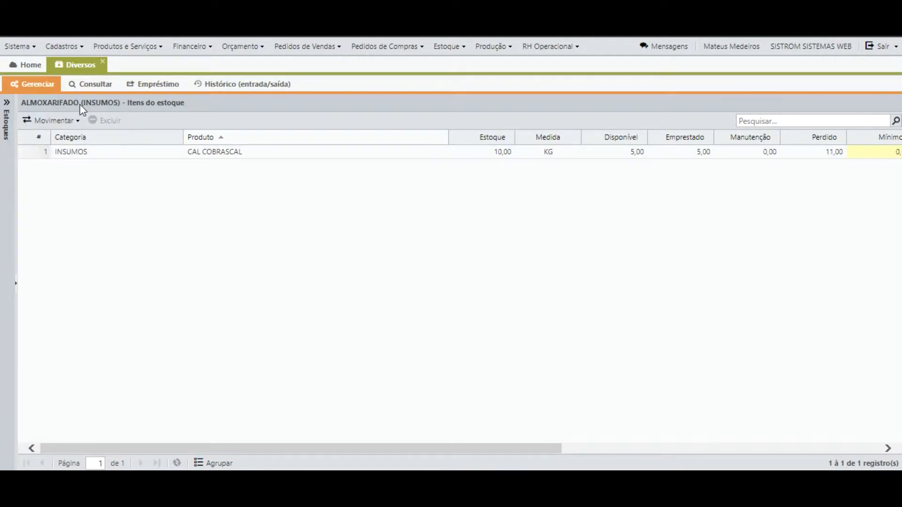
# - Examine the INSUMOS stock item across all its columns, from quantities and minimum to deliveries, outputs and cost, and return to the stock list
pyautogui.click(16, 286)
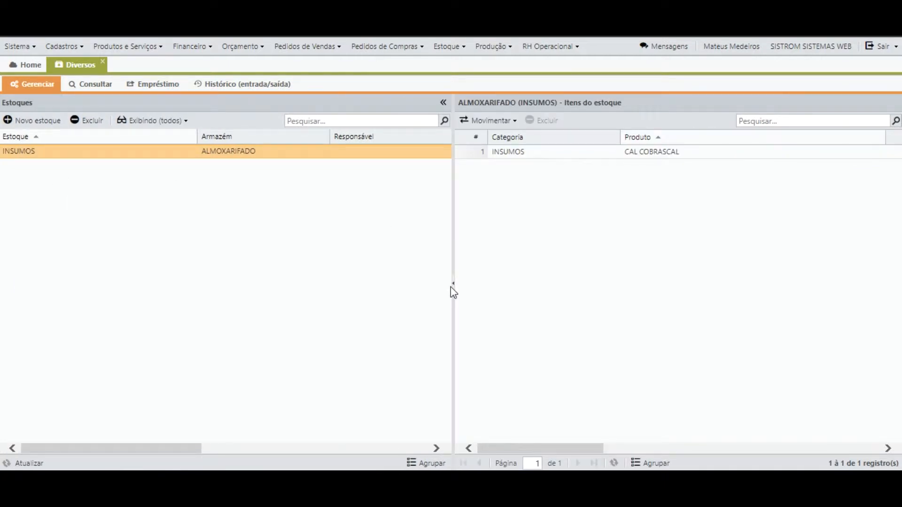
pyautogui.click(453, 289)
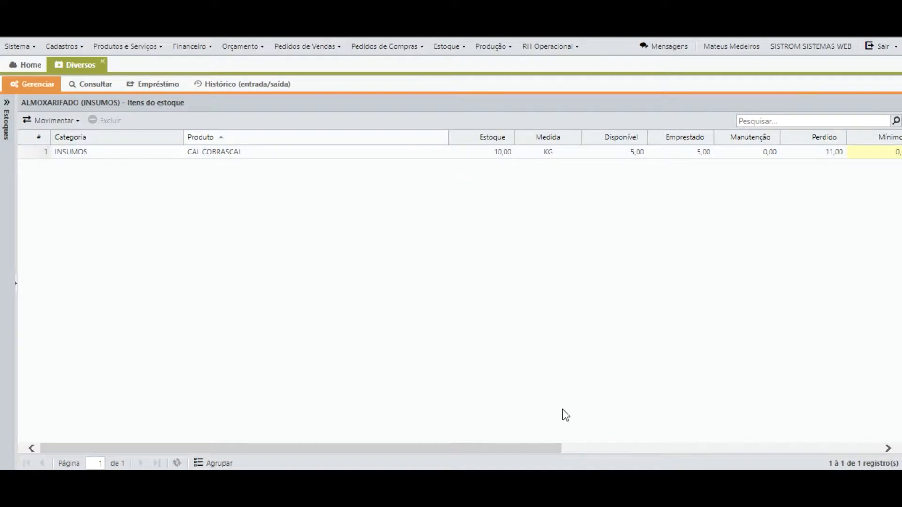
pyautogui.moveTo(546, 448); pyautogui.dragTo(735, 424)
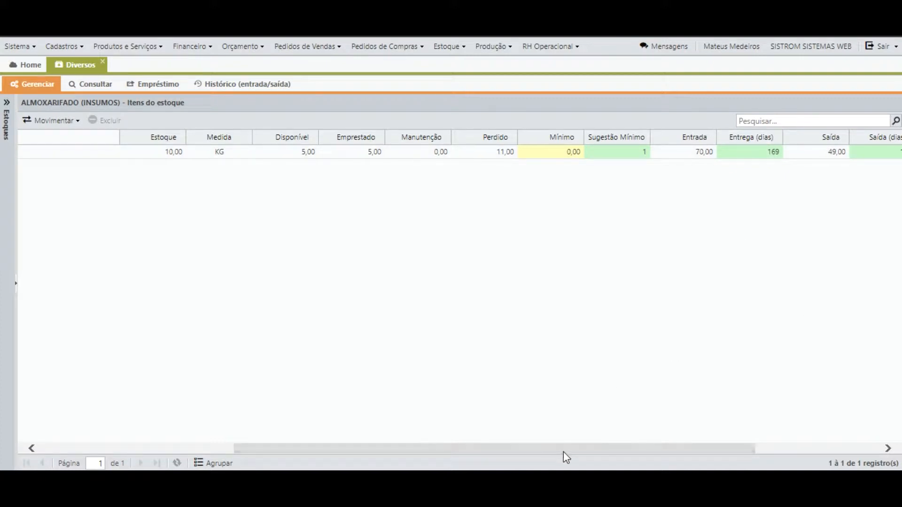
pyautogui.moveTo(562, 449); pyautogui.dragTo(636, 450)
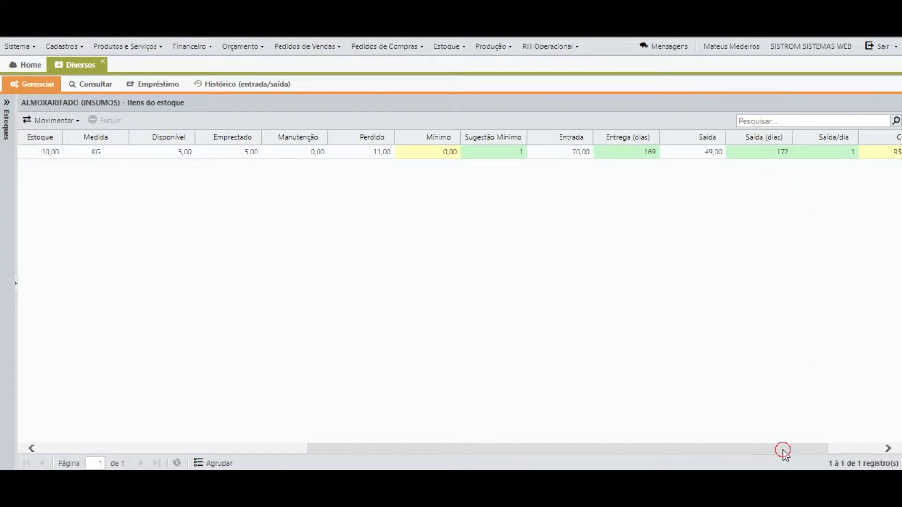
pyautogui.moveTo(781, 451); pyautogui.dragTo(847, 294)
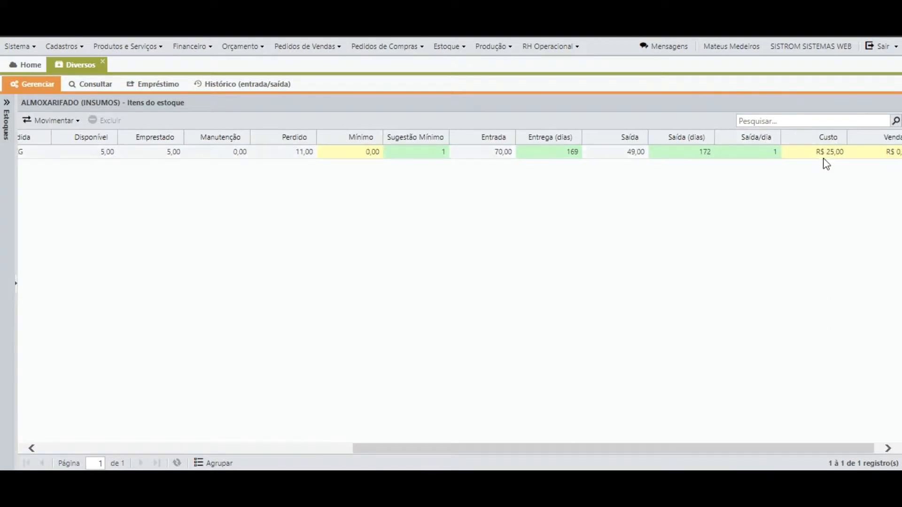
pyautogui.moveTo(823, 450); pyautogui.dragTo(58, 63)
pyautogui.click(16, 287)
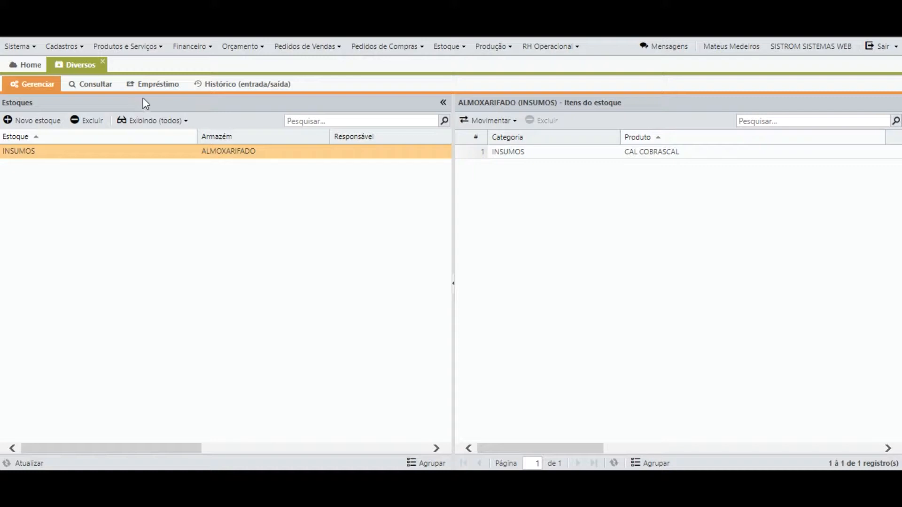
# - View the Diversos stock's loan control and its entry and exit history
pyautogui.click(148, 84)
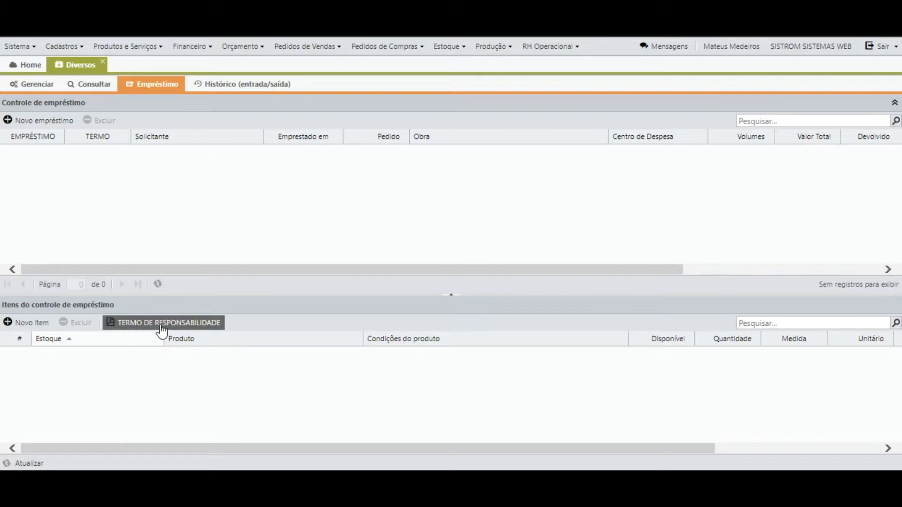
pyautogui.click(215, 85)
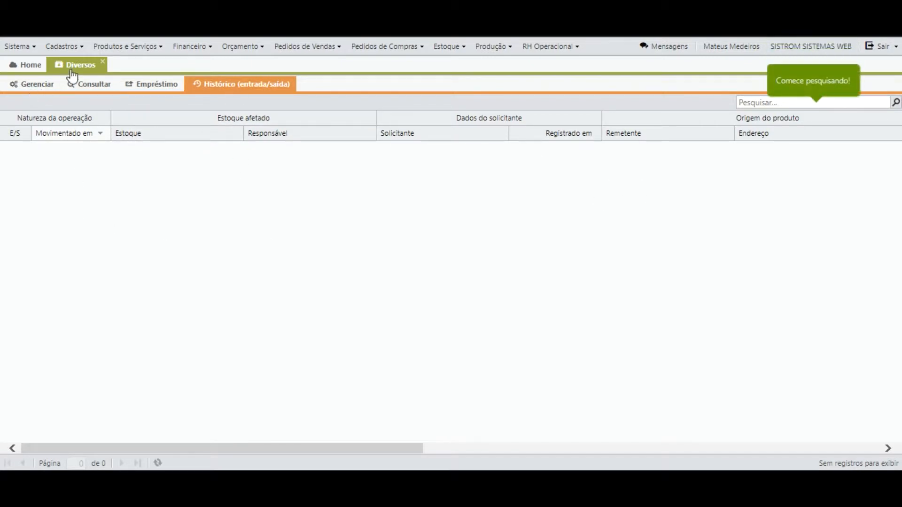
# - Open the Matérias Primas stock management and load its list of stocks with their warehouses and responsible persons
pyautogui.click(458, 51)
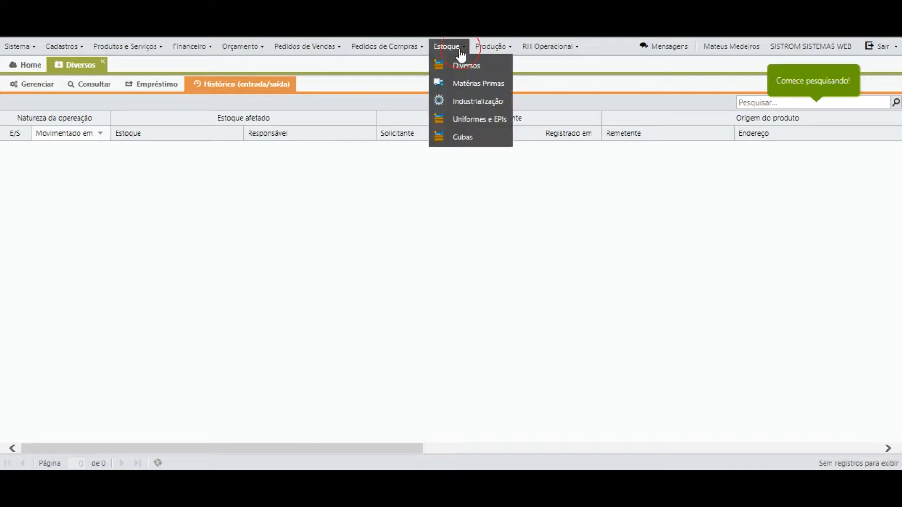
pyautogui.click(445, 88)
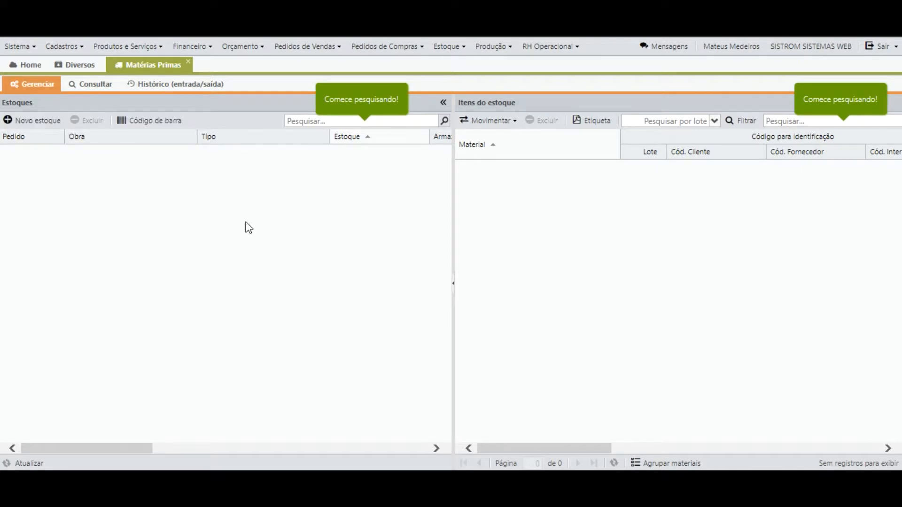
pyautogui.click(23, 463)
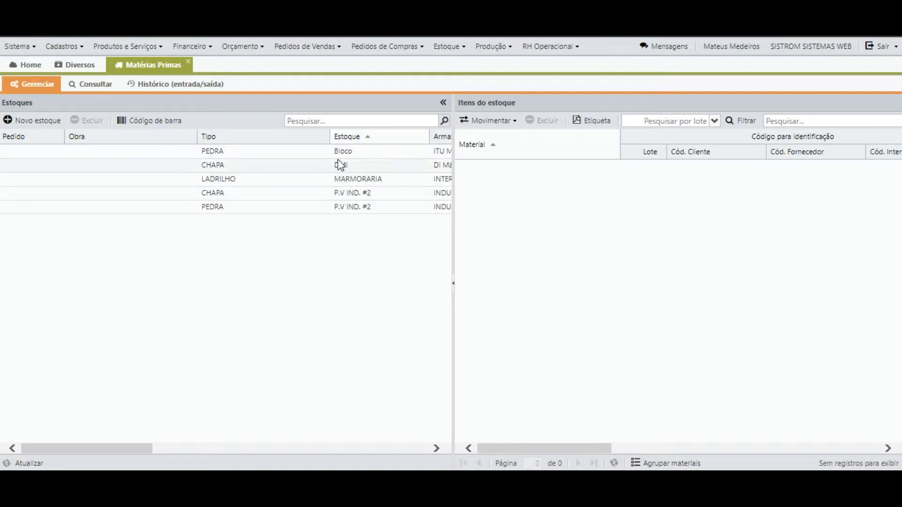
pyautogui.moveTo(134, 449); pyautogui.dragTo(178, 449)
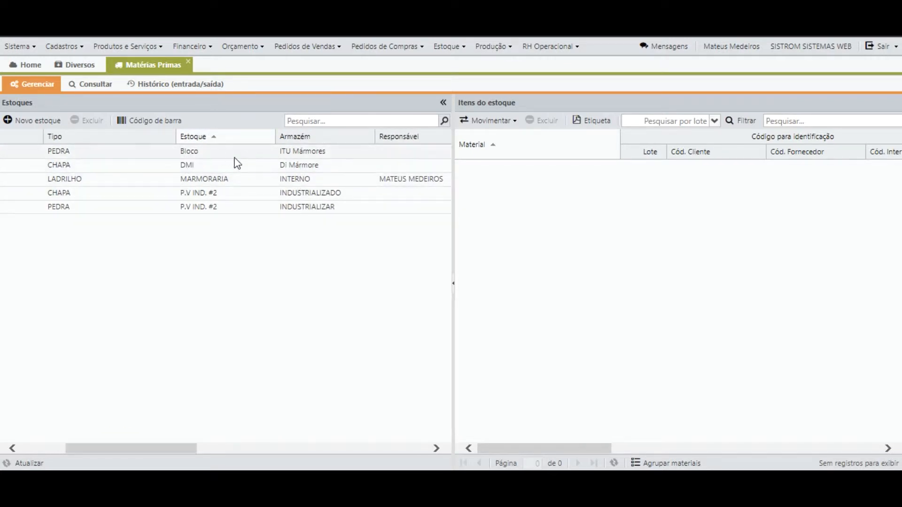
# - Examine the items of the DMI slab stock across identification codes, volumes, dimensions, net totals, tonnage and material in transformation
pyautogui.click(266, 166)
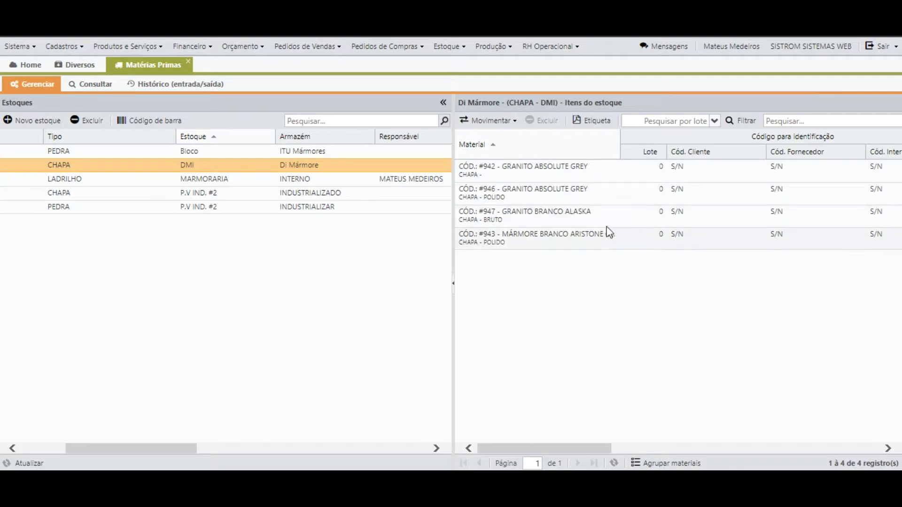
pyautogui.click(453, 285)
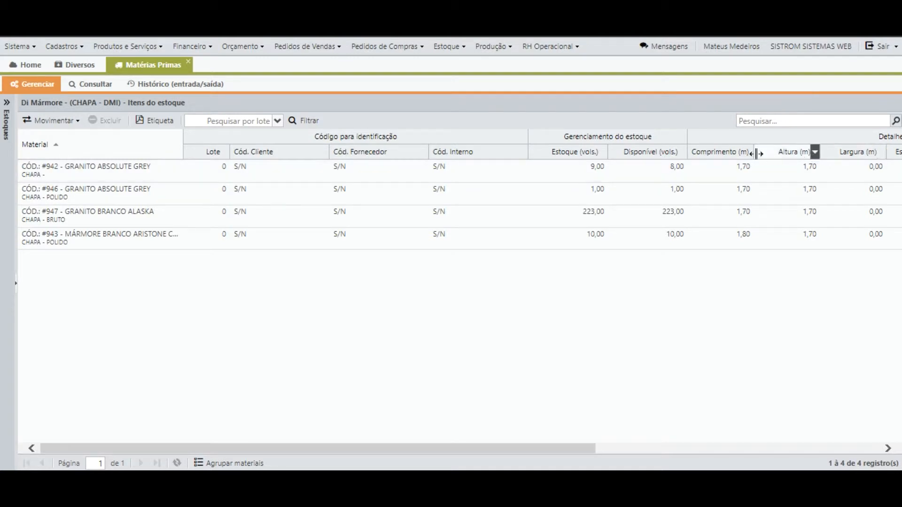
pyautogui.moveTo(522, 449); pyautogui.dragTo(619, 447)
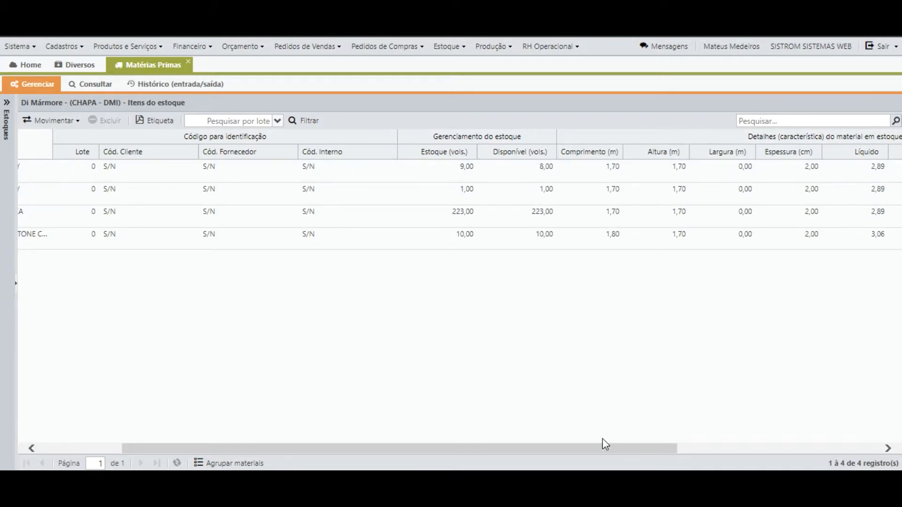
pyautogui.moveTo(608, 449); pyautogui.dragTo(670, 449)
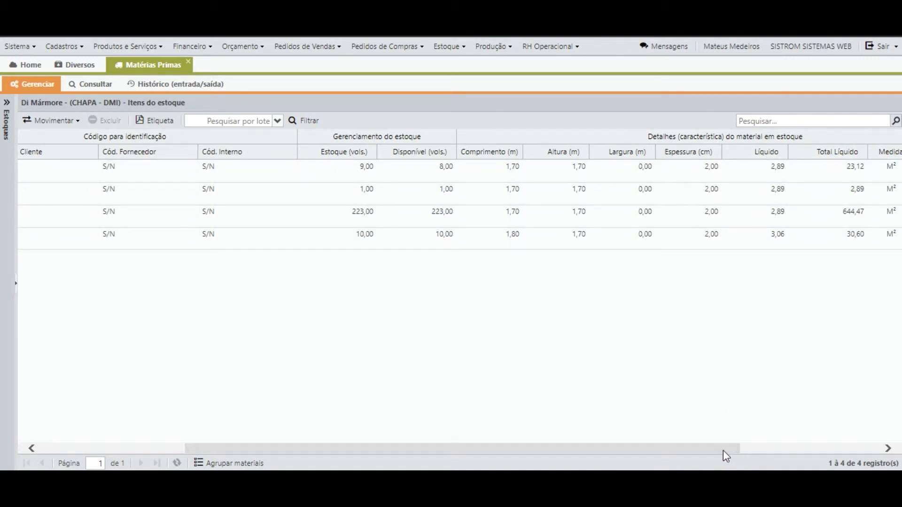
pyautogui.moveTo(728, 453); pyautogui.dragTo(757, 451)
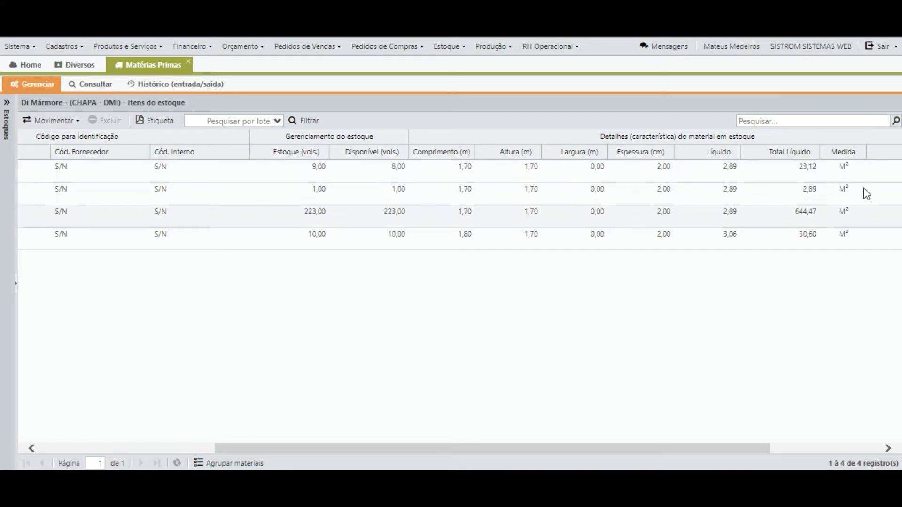
pyautogui.moveTo(749, 449); pyautogui.dragTo(861, 464)
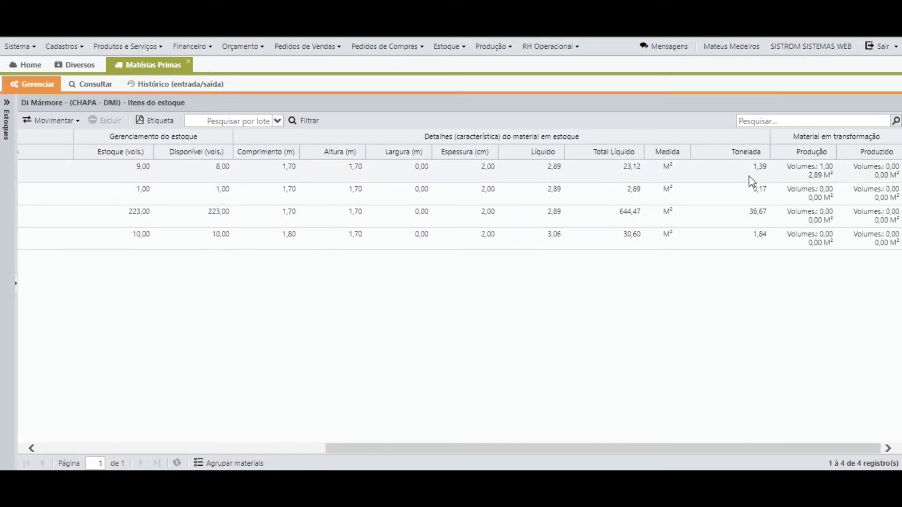
pyautogui.moveTo(867, 447); pyautogui.dragTo(882, 409)
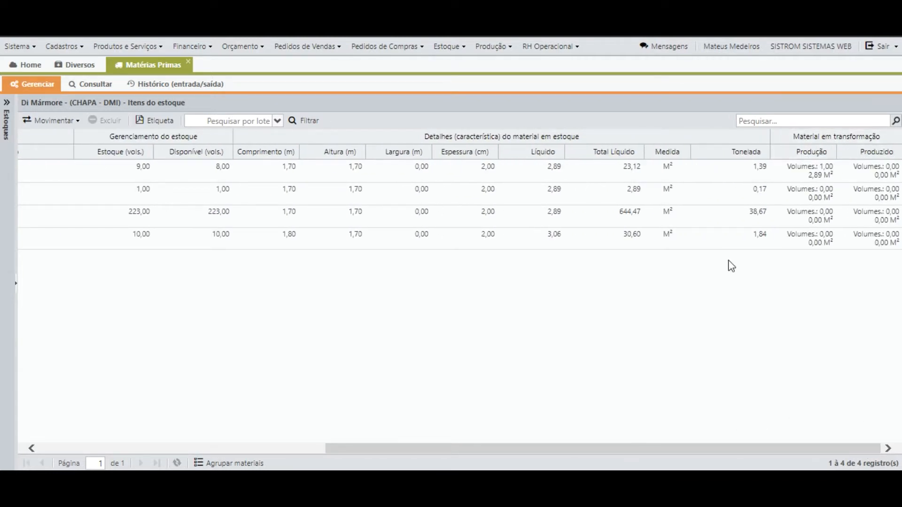
pyautogui.moveTo(813, 448); pyautogui.dragTo(392, 429)
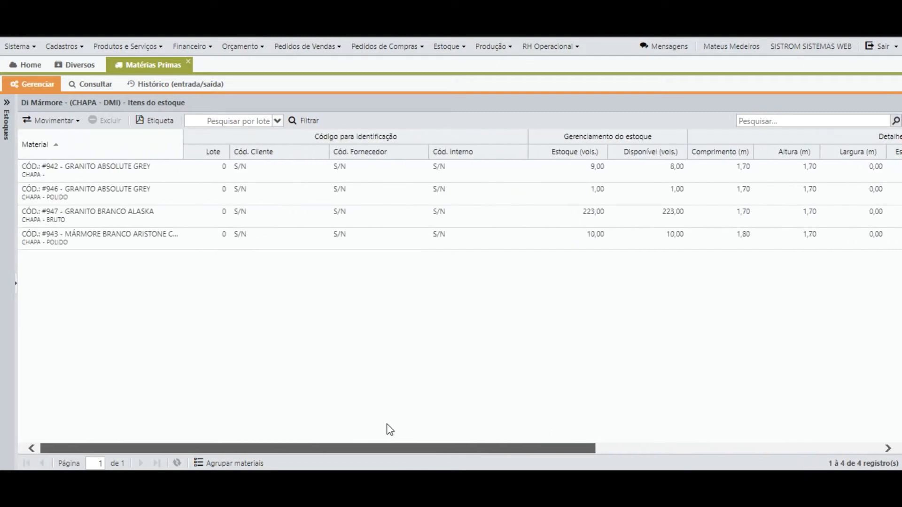
# - Look through the items of the MARMORARIA and both P.V IND. #2 stocks, ending on the DMI stock
pyautogui.click(17, 295)
pyautogui.click(362, 182)
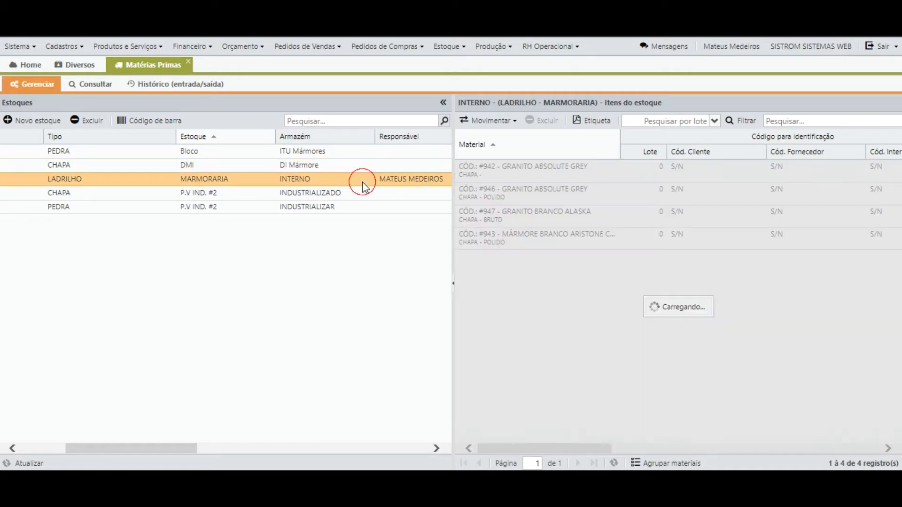
pyautogui.click(360, 197)
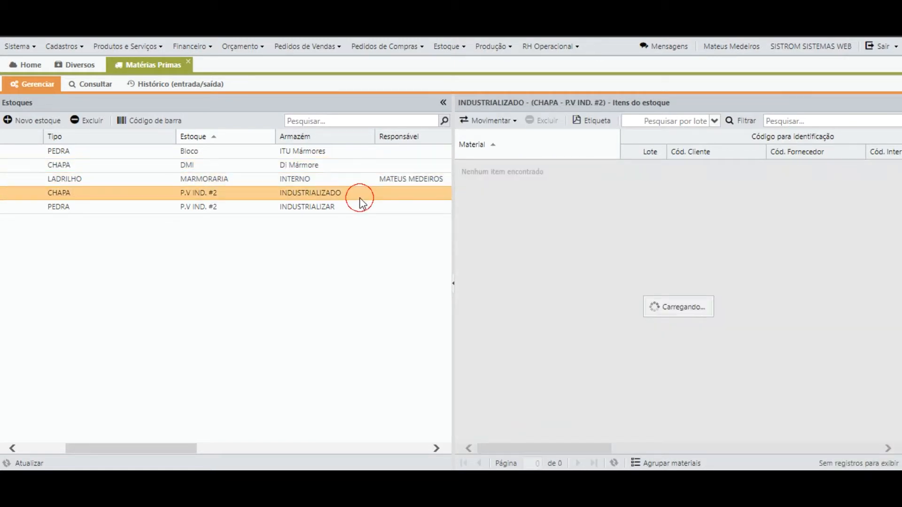
pyautogui.click(338, 208)
pyautogui.click(300, 162)
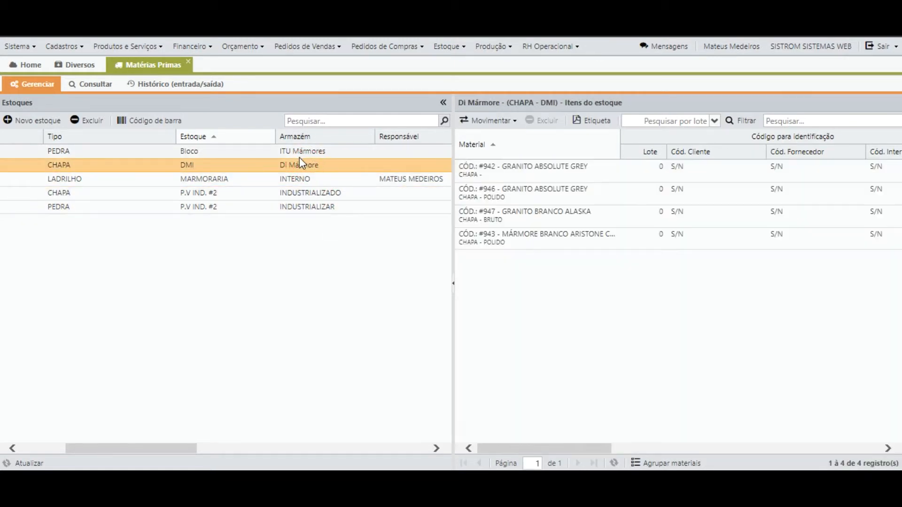
# - Search the raw materials stock consultation for "mármore" and review the materials grouped by stock
pyautogui.click(91, 85)
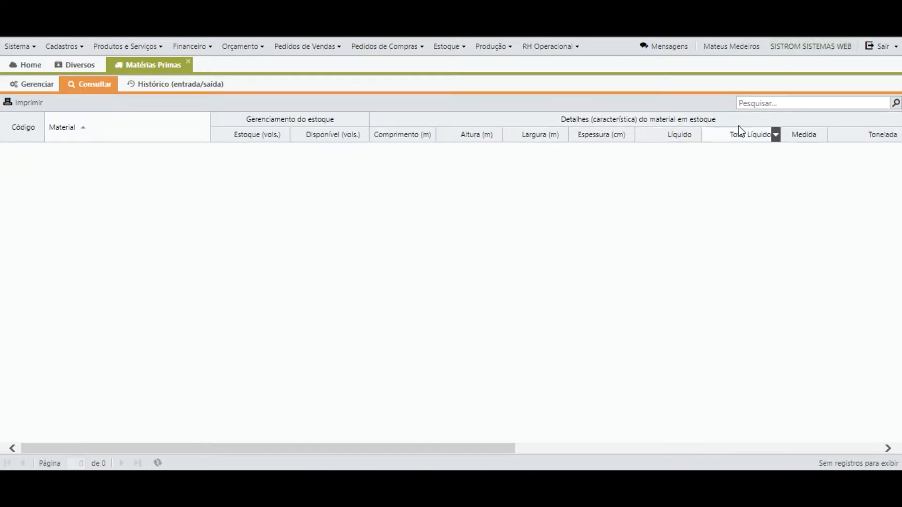
pyautogui.click(754, 104)
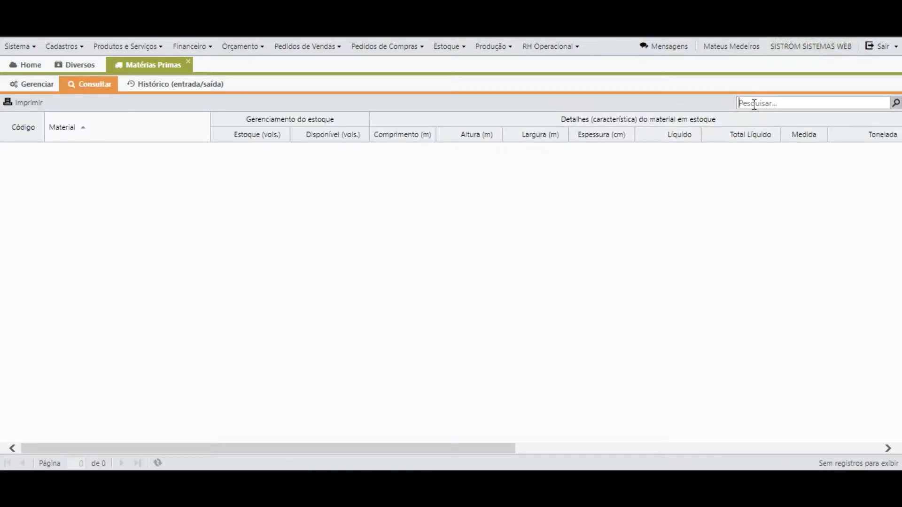
pyautogui.write('mármore')
pyautogui.press('Return')
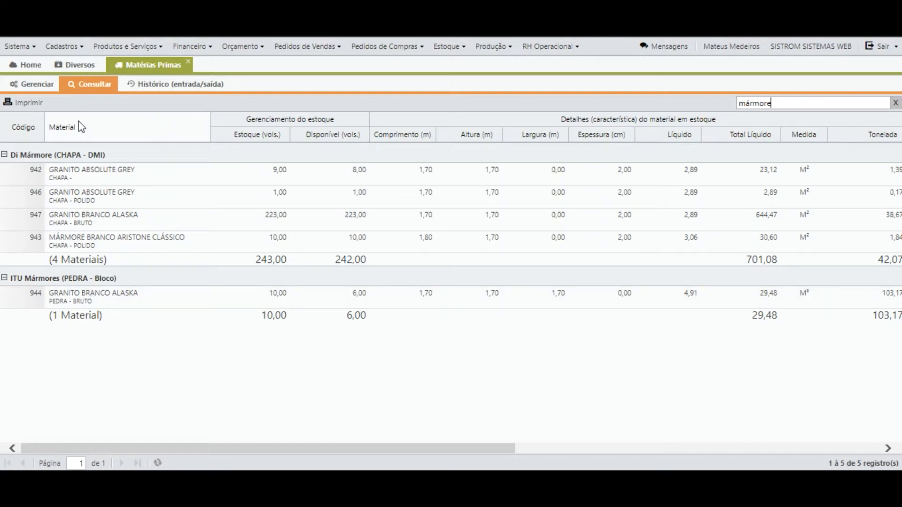
pyautogui.moveTo(363, 450); pyautogui.dragTo(291, 452)
# - List all records in the raw materials entry and exit history
pyautogui.click(158, 90)
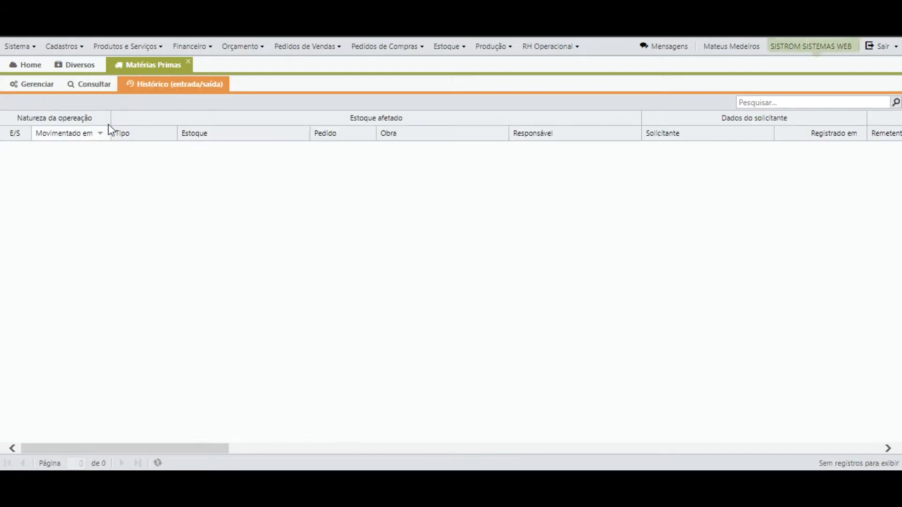
pyautogui.click(897, 104)
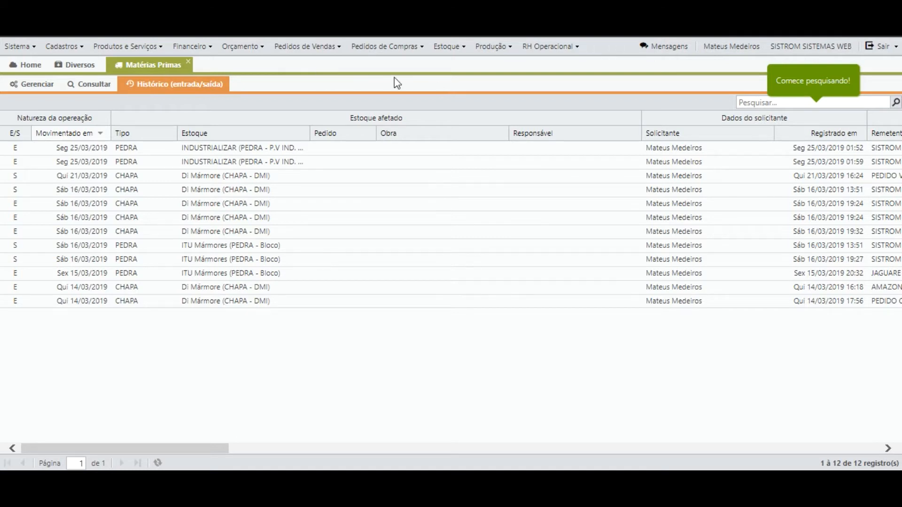
# - Open the Industrialização stock module
pyautogui.click(459, 53)
pyautogui.click(451, 102)
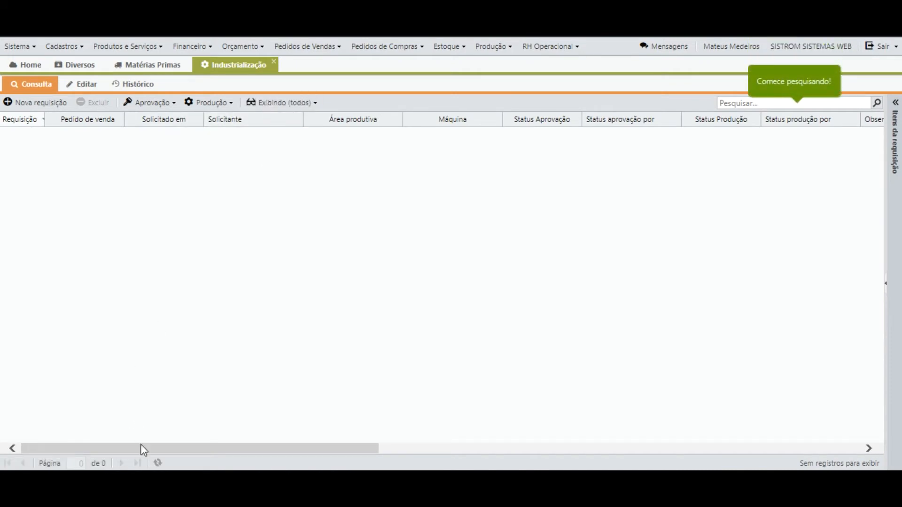
# - List the industrialization requisitions and look over the approval and production status options
pyautogui.click(157, 463)
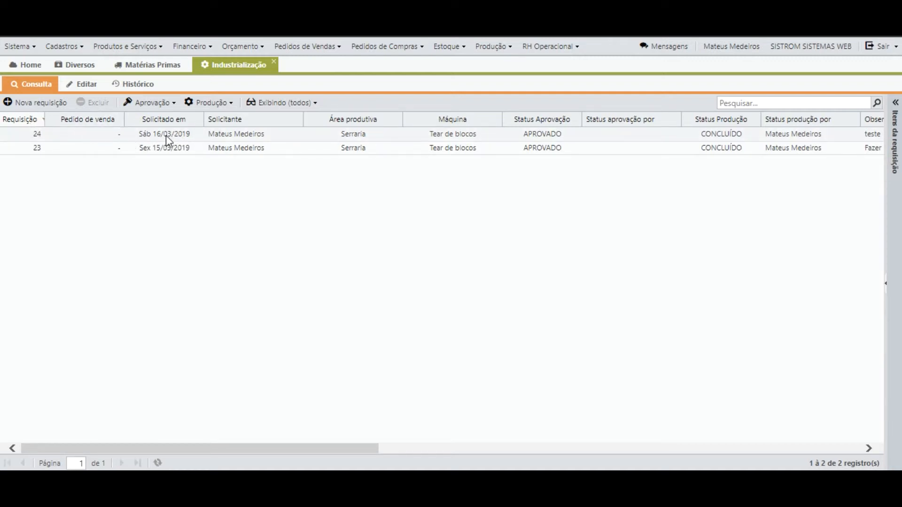
pyautogui.click(154, 104)
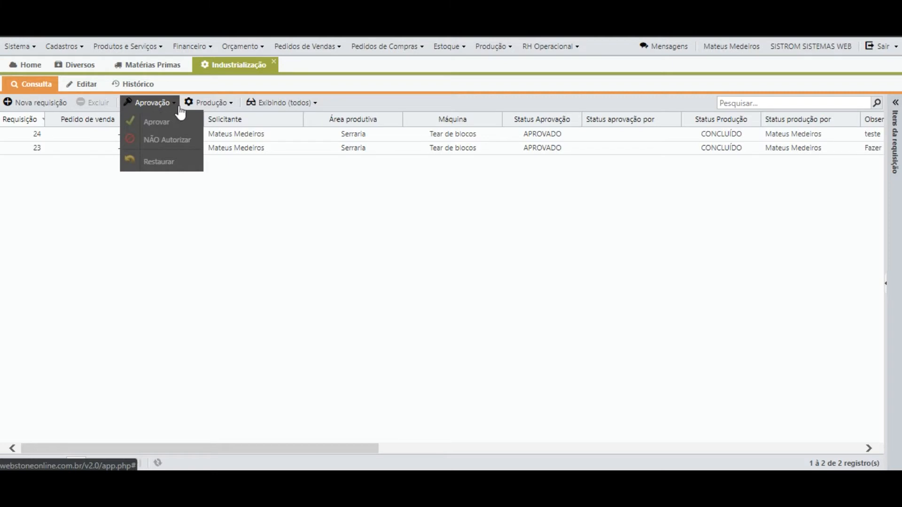
pyautogui.click(210, 102)
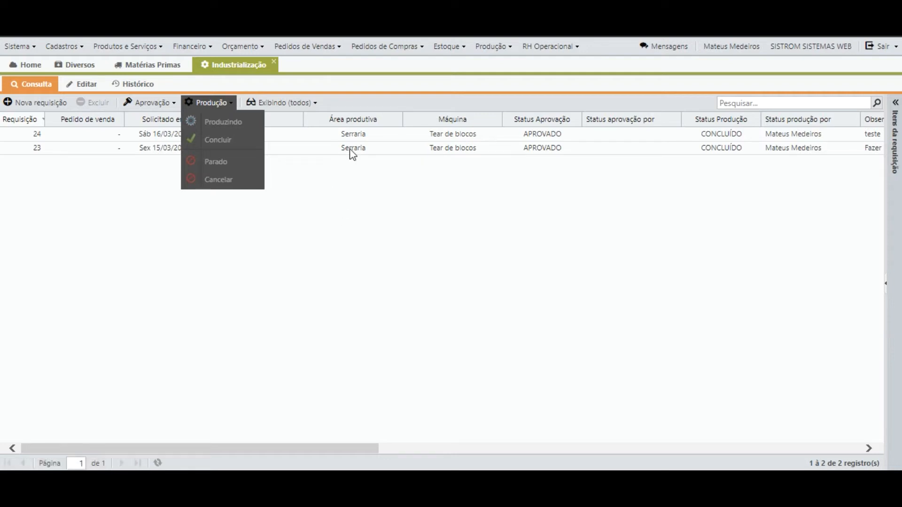
# - Open the internal requisition document for Industrialização #24 and review its requester, request date, source stock, material and volumes
pyautogui.click(354, 101)
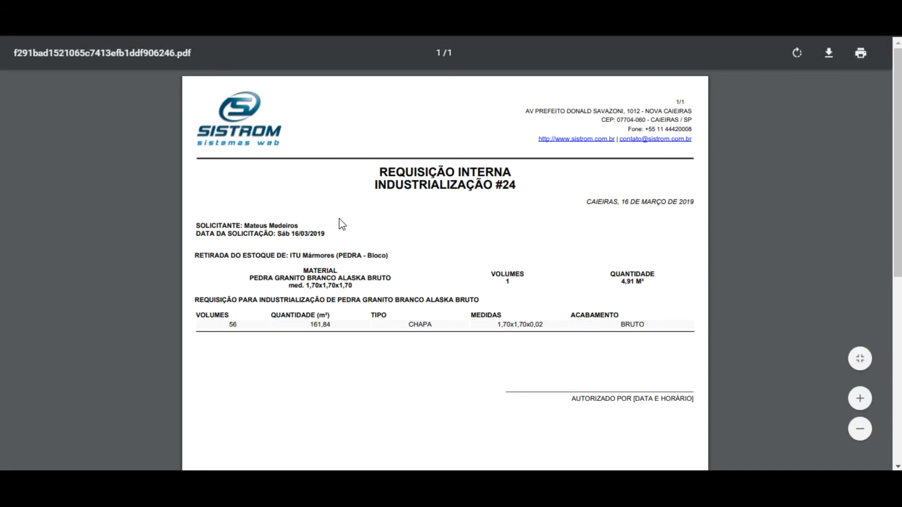
pyautogui.moveTo(221, 226); pyautogui.dragTo(312, 240)
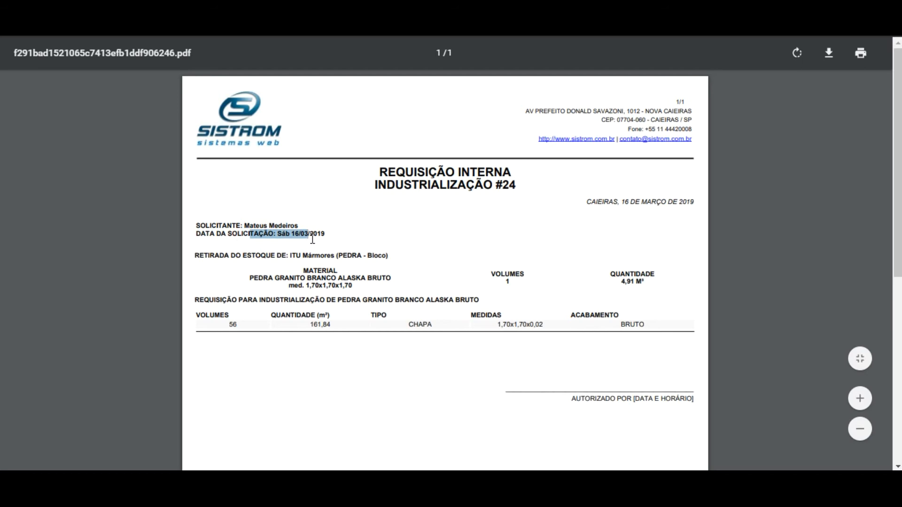
pyautogui.moveTo(217, 256); pyautogui.dragTo(365, 255)
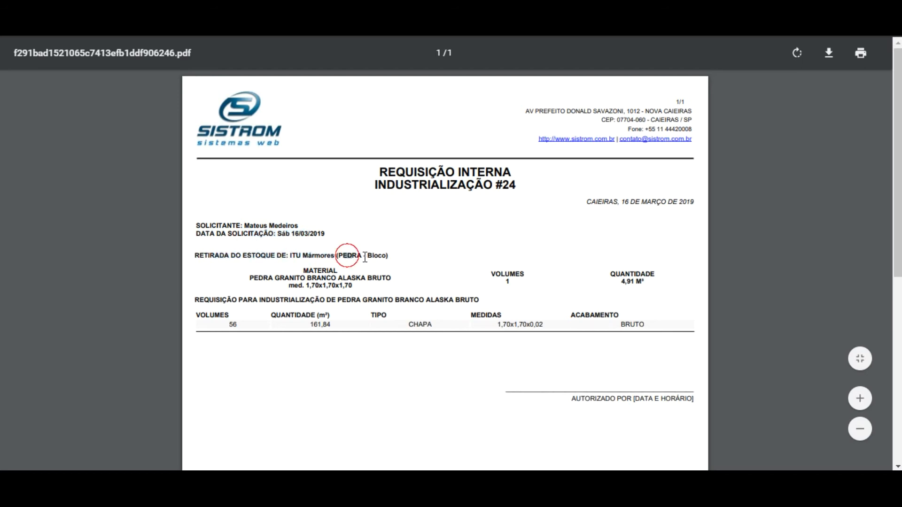
pyautogui.moveTo(304, 272); pyautogui.dragTo(307, 277)
pyautogui.moveTo(253, 281); pyautogui.dragTo(357, 287)
pyautogui.click(318, 287)
pyautogui.click(329, 287)
pyautogui.click(370, 282)
pyautogui.moveTo(517, 281); pyautogui.dragTo(503, 274)
pyautogui.moveTo(249, 299); pyautogui.dragTo(455, 326)
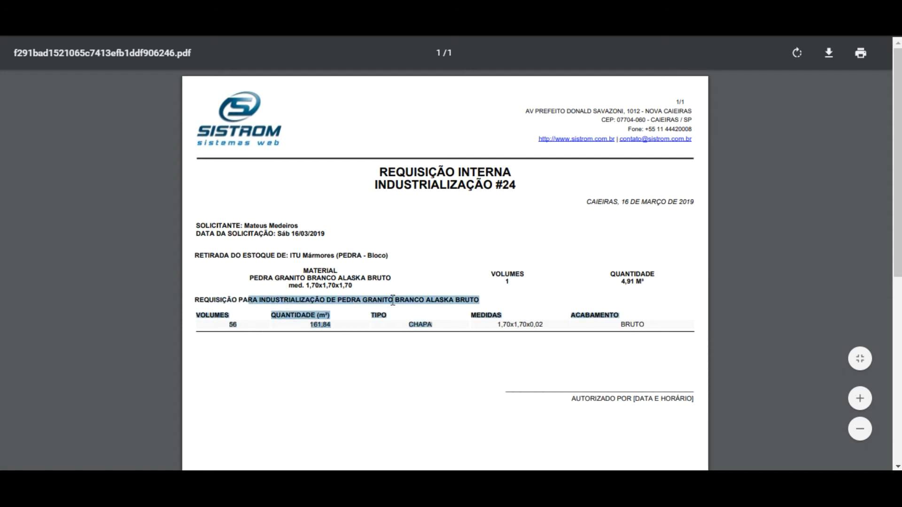
# - Examine the block's measurements and quantity in the requisition, along with the requested slabs' volumes, type, measurements and finish
pyautogui.click(267, 321)
pyautogui.moveTo(310, 285); pyautogui.dragTo(342, 286)
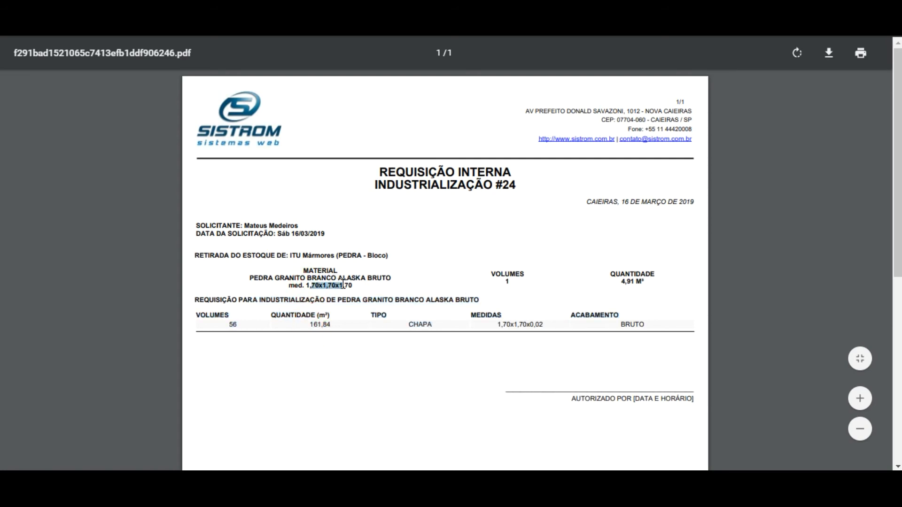
pyautogui.moveTo(630, 277); pyautogui.dragTo(656, 277)
pyautogui.moveTo(229, 325); pyautogui.dragTo(235, 325)
pyautogui.doubleClick(409, 324)
pyautogui.moveTo(307, 325); pyautogui.dragTo(327, 325)
pyautogui.moveTo(498, 325); pyautogui.dragTo(543, 325)
pyautogui.moveTo(646, 325); pyautogui.dragTo(621, 325)
pyautogui.moveTo(285, 277); pyautogui.dragTo(373, 277)
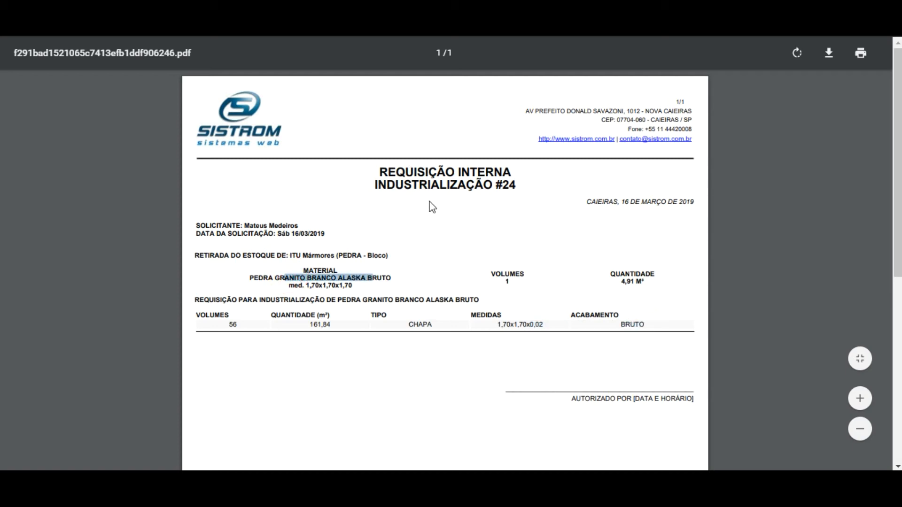
pyautogui.moveTo(430, 172); pyautogui.dragTo(512, 172)
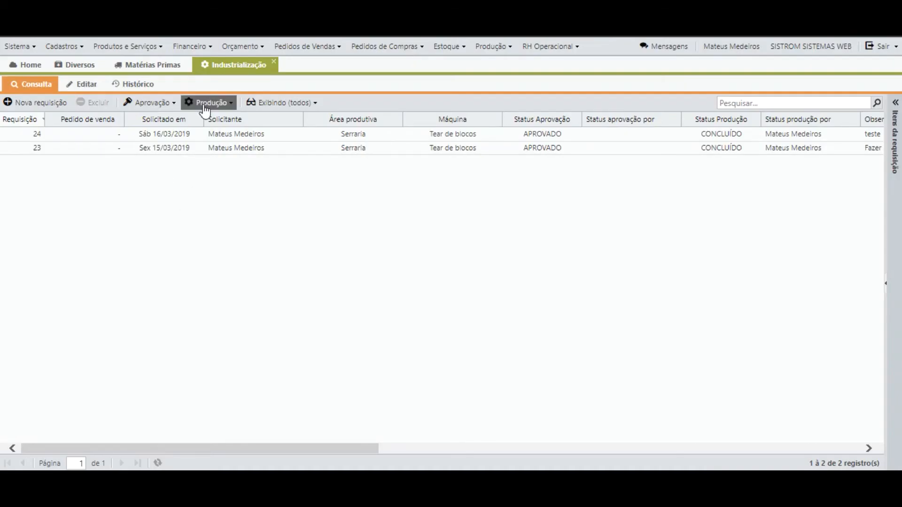
# - Open the production control report for Industrialização #24 and review its productive area, machine, start and end times, and production hours
pyautogui.click(209, 102)
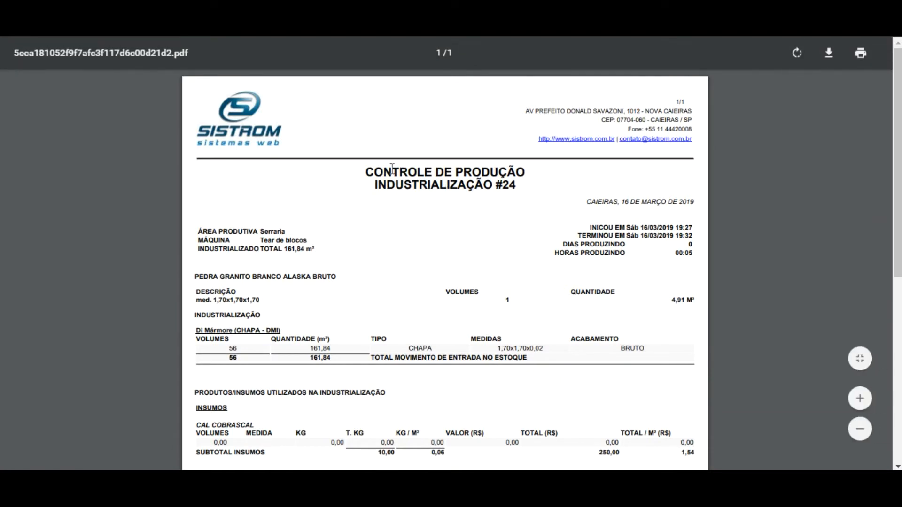
pyautogui.moveTo(392, 168); pyautogui.dragTo(516, 188)
pyautogui.click(353, 185)
pyautogui.moveTo(417, 178)
pyautogui.mouseDown()
pyautogui.moveTo(449, 187)
pyautogui.moveTo(419, 186)
pyautogui.mouseUp()
pyautogui.scroll(-1, 496, 131)
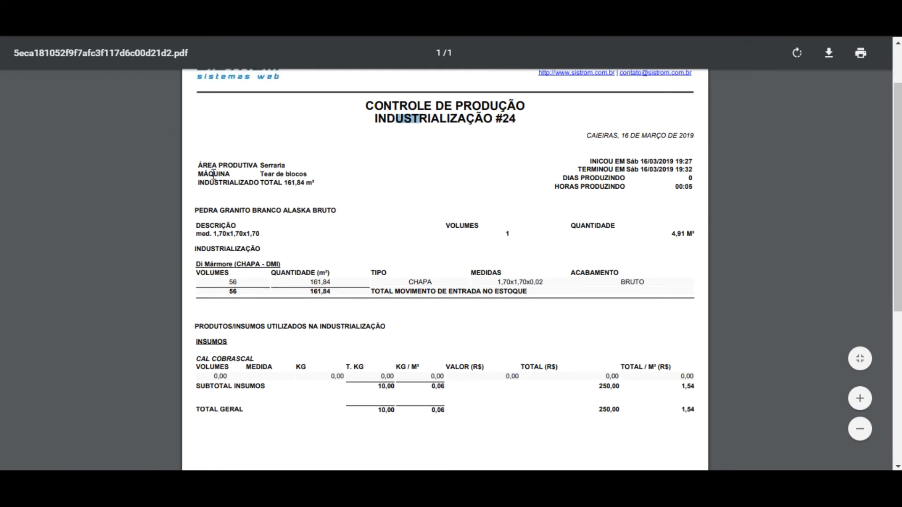
pyautogui.click(273, 166)
pyautogui.moveTo(267, 176); pyautogui.dragTo(301, 185)
pyautogui.moveTo(606, 160); pyautogui.dragTo(695, 163)
pyautogui.moveTo(600, 171); pyautogui.dragTo(693, 176)
pyautogui.moveTo(581, 186); pyautogui.dragTo(694, 187)
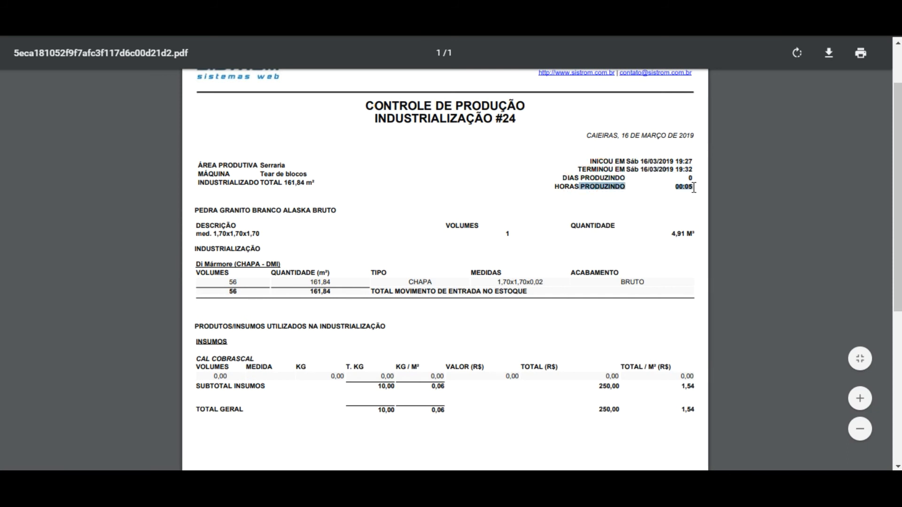
# - Examine the source block's measurements and the volumes, quantity and measurements of the slabs entered into the Di Mármore stock
pyautogui.scroll(-2, 307, 188)
pyautogui.moveTo(210, 150); pyautogui.dragTo(259, 168)
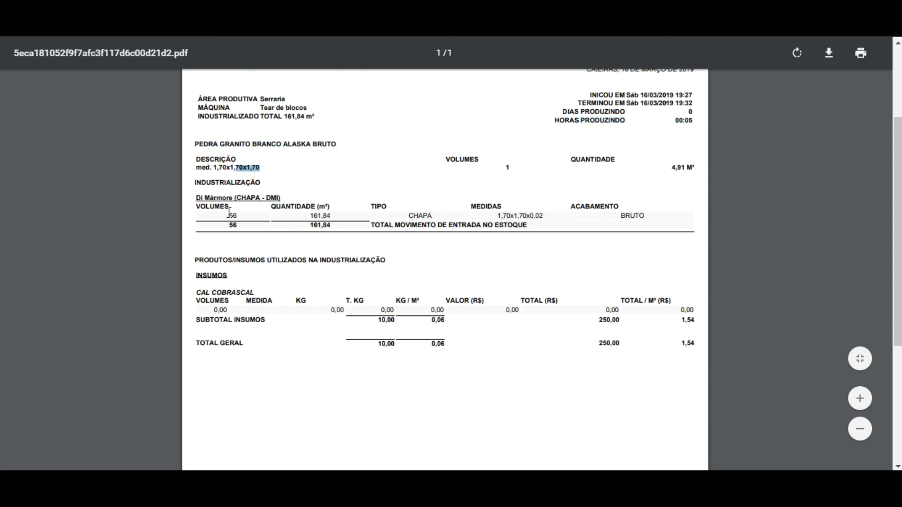
pyautogui.moveTo(523, 225); pyautogui.dragTo(416, 216)
pyautogui.moveTo(227, 199); pyautogui.dragTo(329, 216)
pyautogui.click(282, 213)
pyautogui.moveTo(251, 200); pyautogui.dragTo(350, 220)
pyautogui.moveTo(242, 142); pyautogui.dragTo(266, 144)
pyautogui.click(238, 211)
pyautogui.click(247, 223)
pyautogui.moveTo(311, 216); pyautogui.dragTo(334, 222)
pyautogui.moveTo(502, 215); pyautogui.dragTo(553, 218)
# - Review the supplies used in the industrialization, including the CAL COBRASCAL subtotal and the overall cost per square metre
pyautogui.scroll(-2, 490, 251)
pyautogui.moveTo(261, 194); pyautogui.dragTo(371, 194)
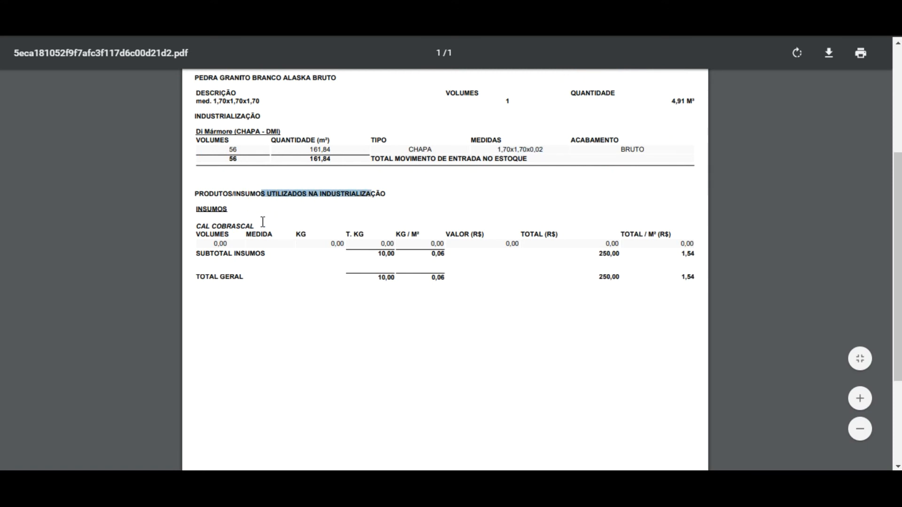
pyautogui.click(214, 232)
pyautogui.moveTo(205, 251); pyautogui.dragTo(370, 254)
pyautogui.click(368, 248)
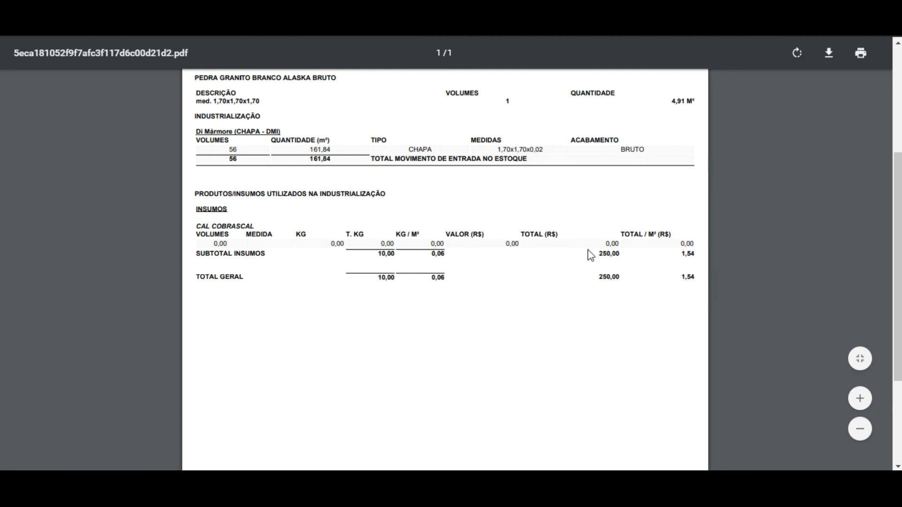
pyautogui.moveTo(689, 280); pyautogui.dragTo(596, 238)
pyautogui.click(563, 223)
# - Recheck the report's overall totals and slab stock entry, and close the production control report
pyautogui.scroll(3, 436, 215)
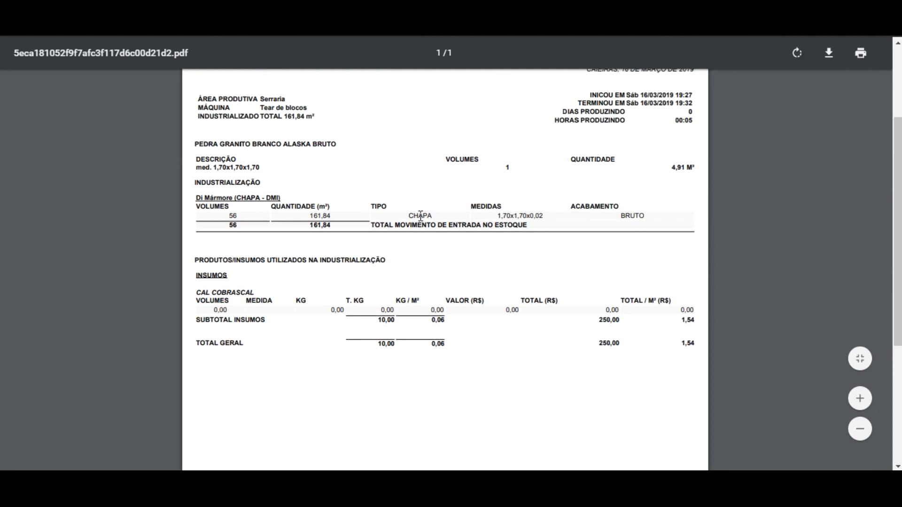
pyautogui.moveTo(644, 356); pyautogui.dragTo(430, 339)
pyautogui.moveTo(441, 220); pyautogui.dragTo(444, 203)
pyautogui.scroll(2, 442, 167)
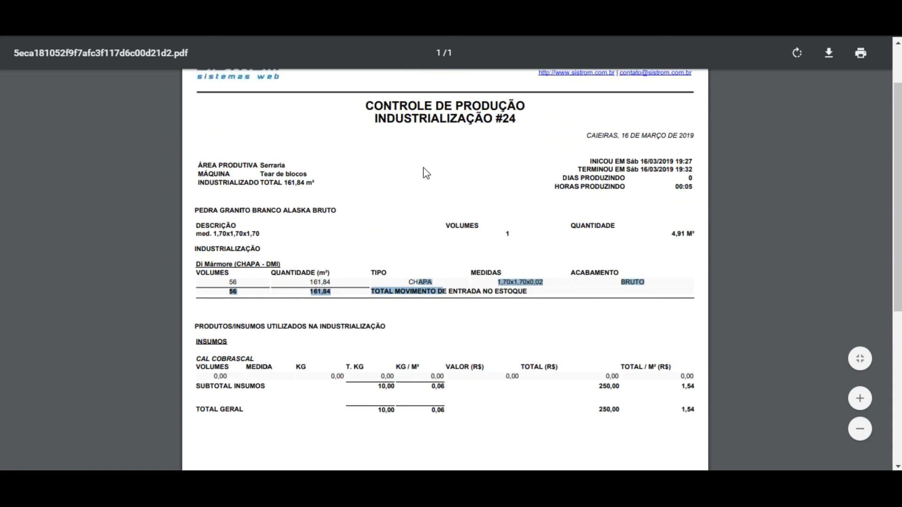
pyautogui.moveTo(418, 287); pyautogui.dragTo(436, 283)
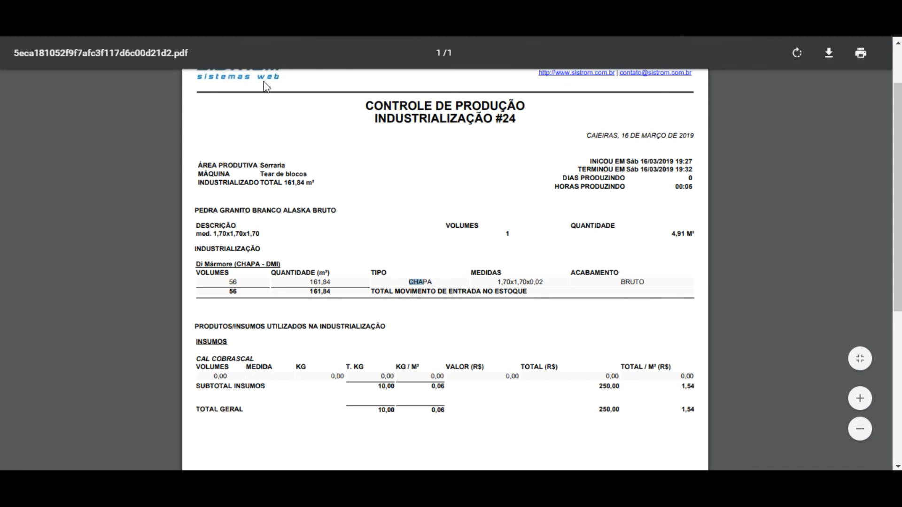
pyautogui.hotkey('ctrl', 'w')
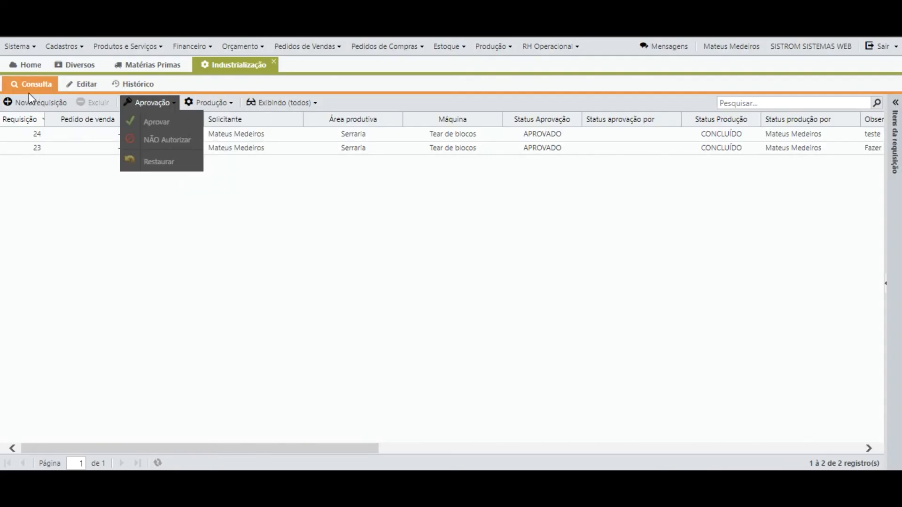